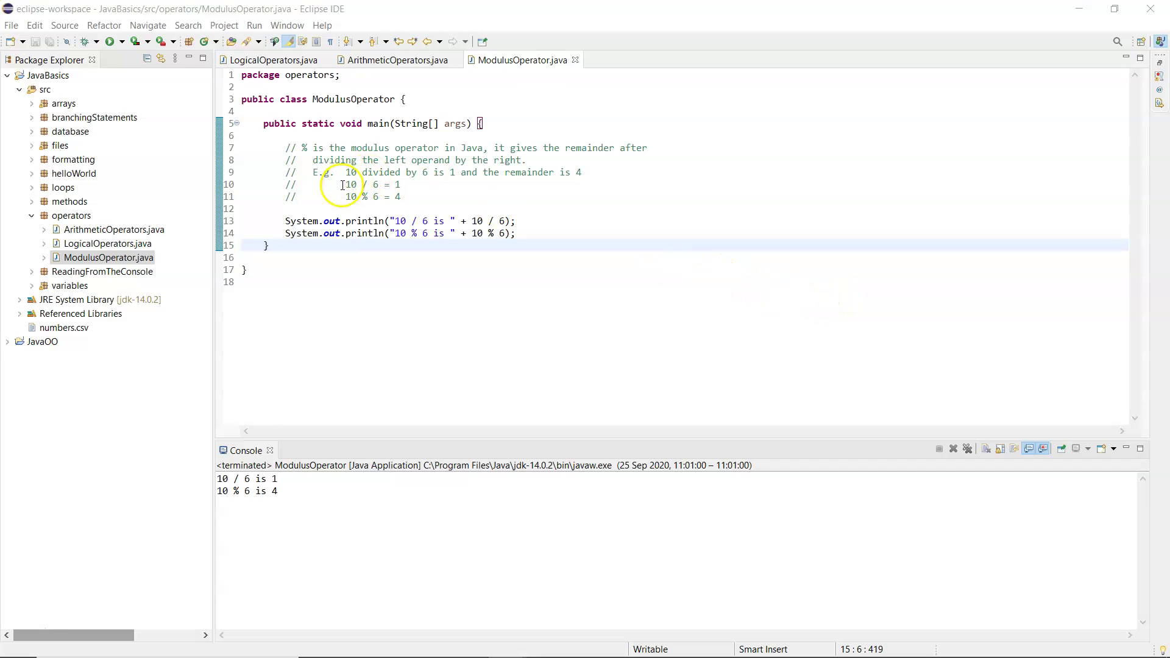
Highlight the '10 / 6 = 1' and '10 % 6 = 4' examples, then re-run ModulusOperator.
drag(347, 185, 462, 186)
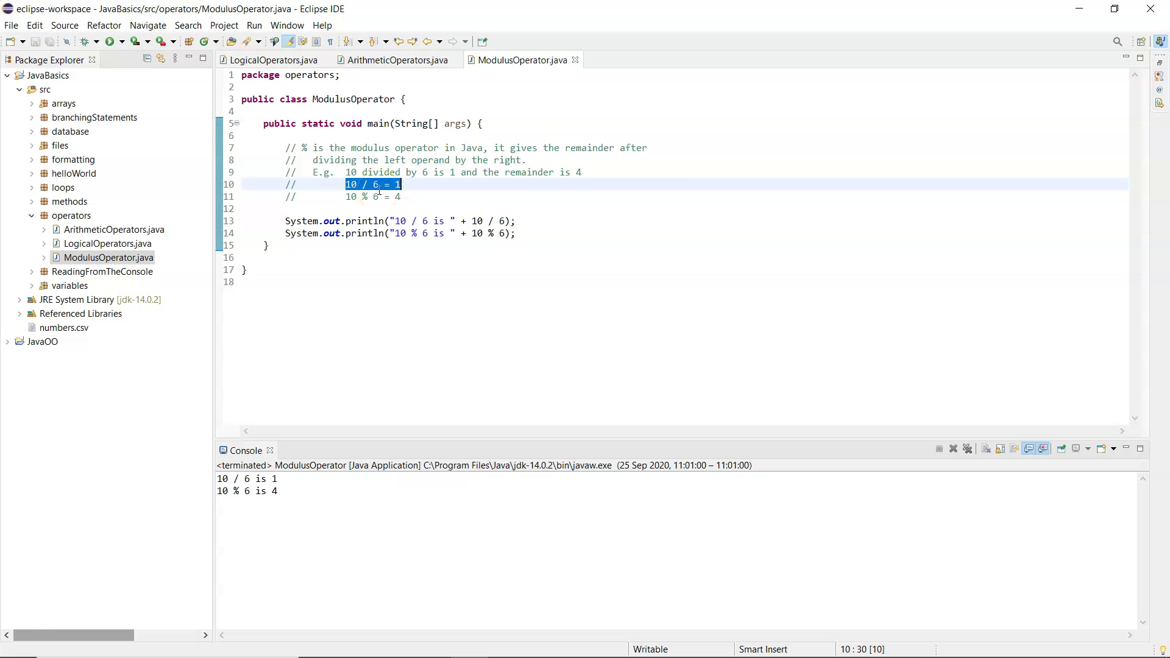
click(446, 184)
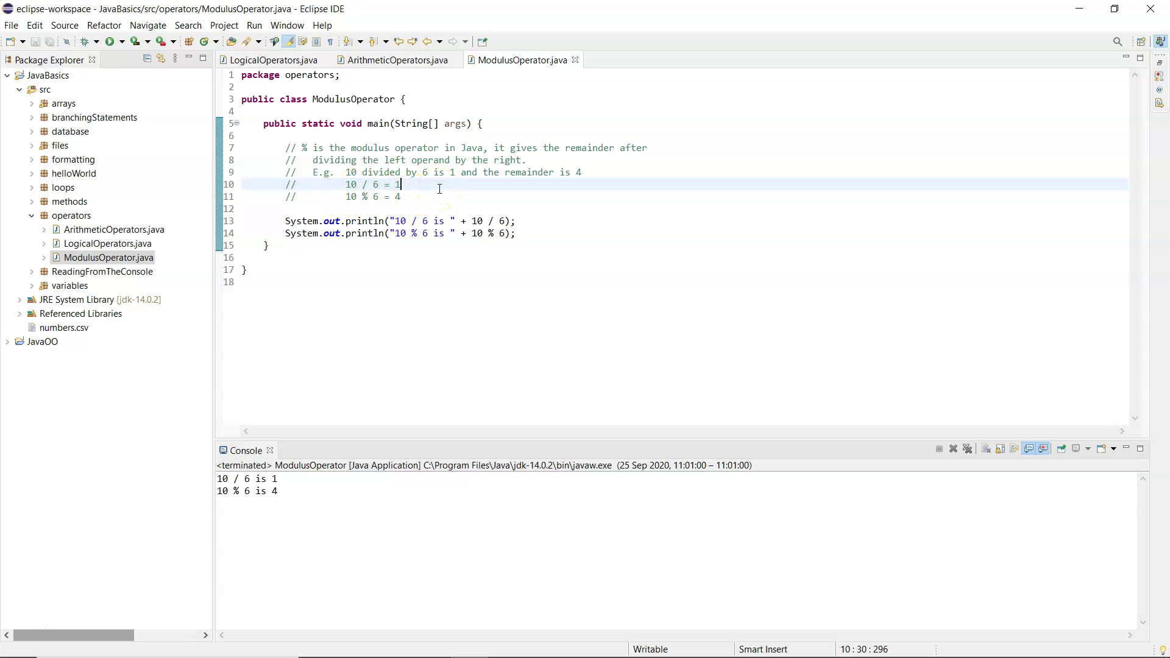
drag(346, 196, 381, 197)
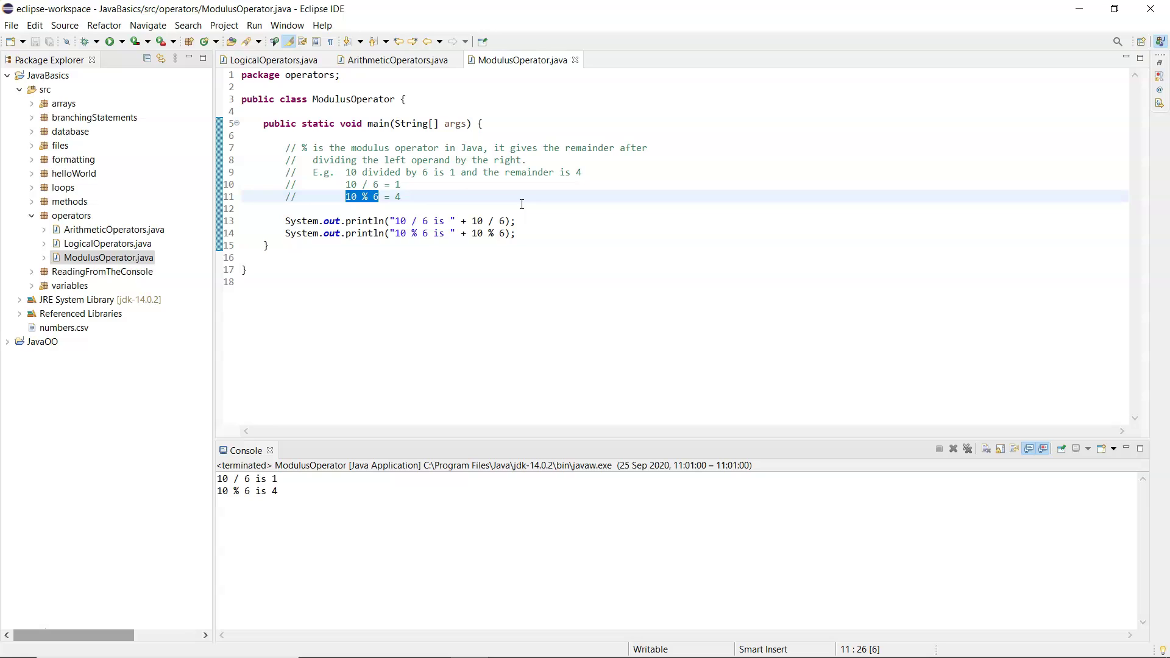
click(374, 208)
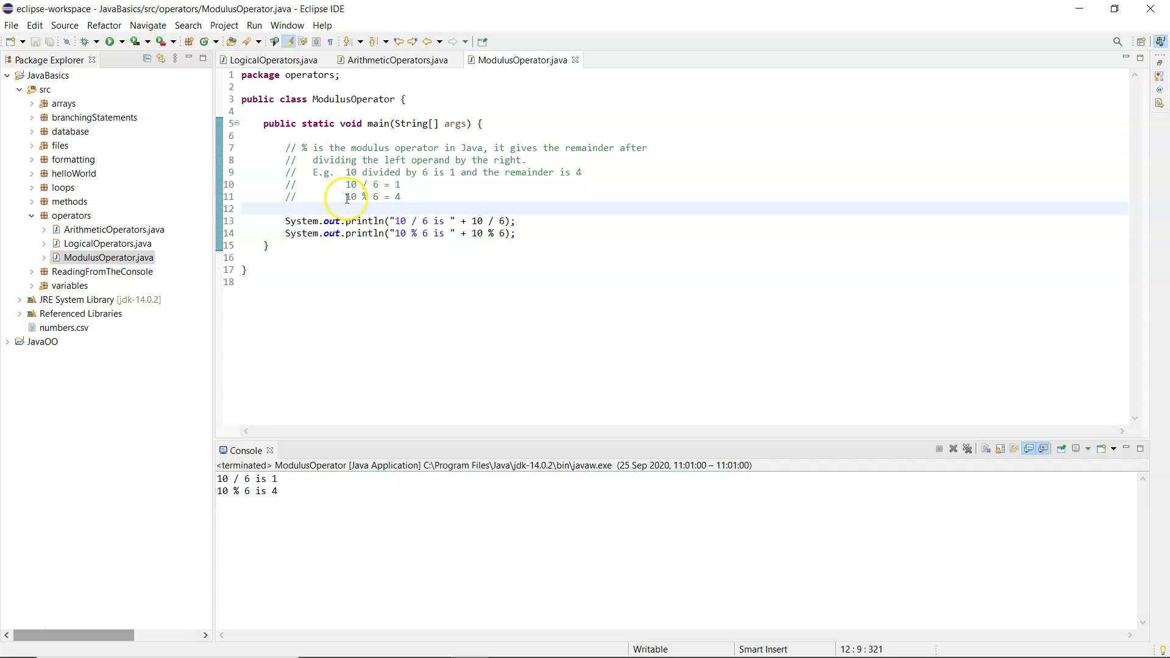
click(409, 197)
drag(409, 197, 345, 200)
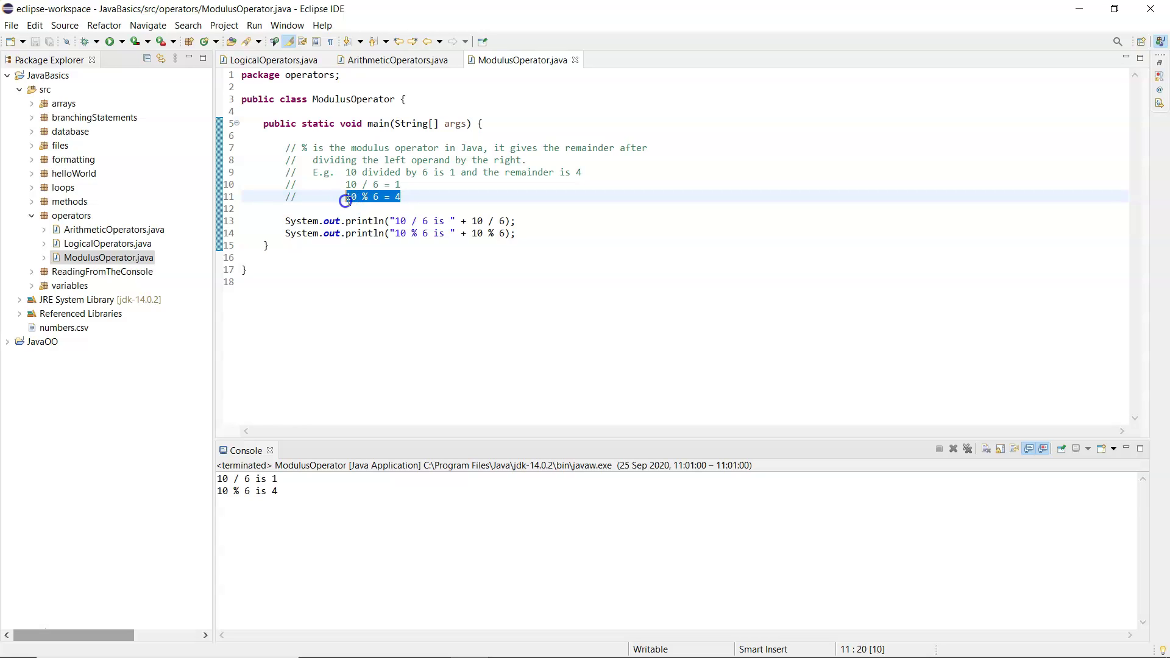
click(108, 41)
Append '// 1' to the division println and '// 4' to the modulus println, then save.
click(524, 220)
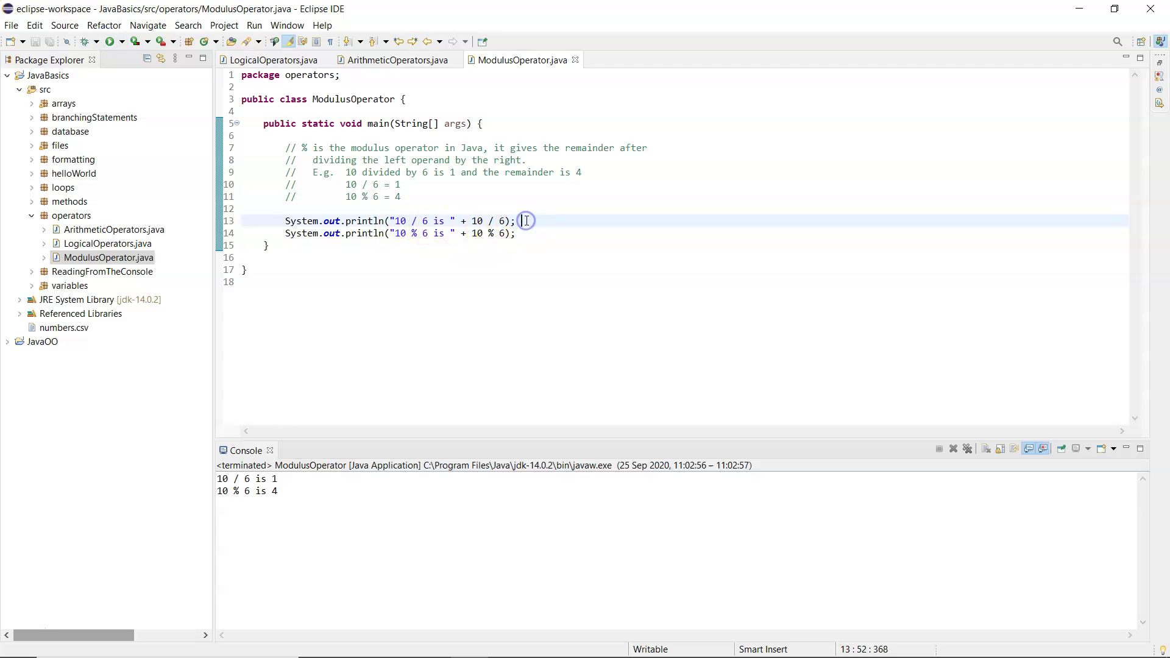
text(  // 1)
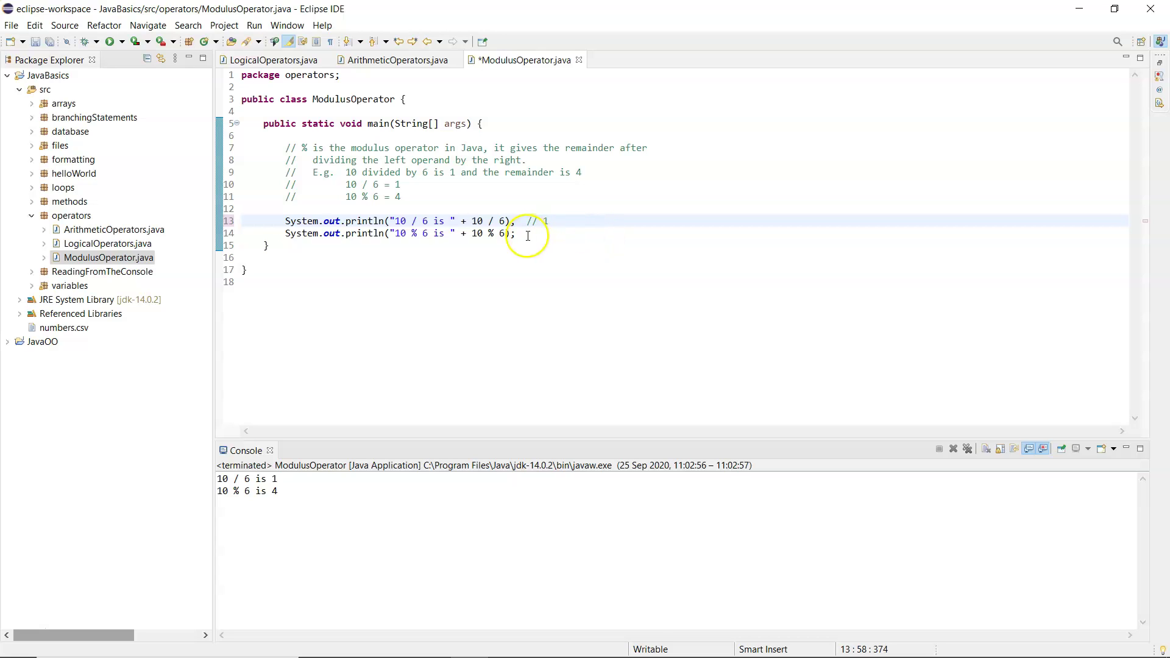
click(527, 233)
text(// 4)
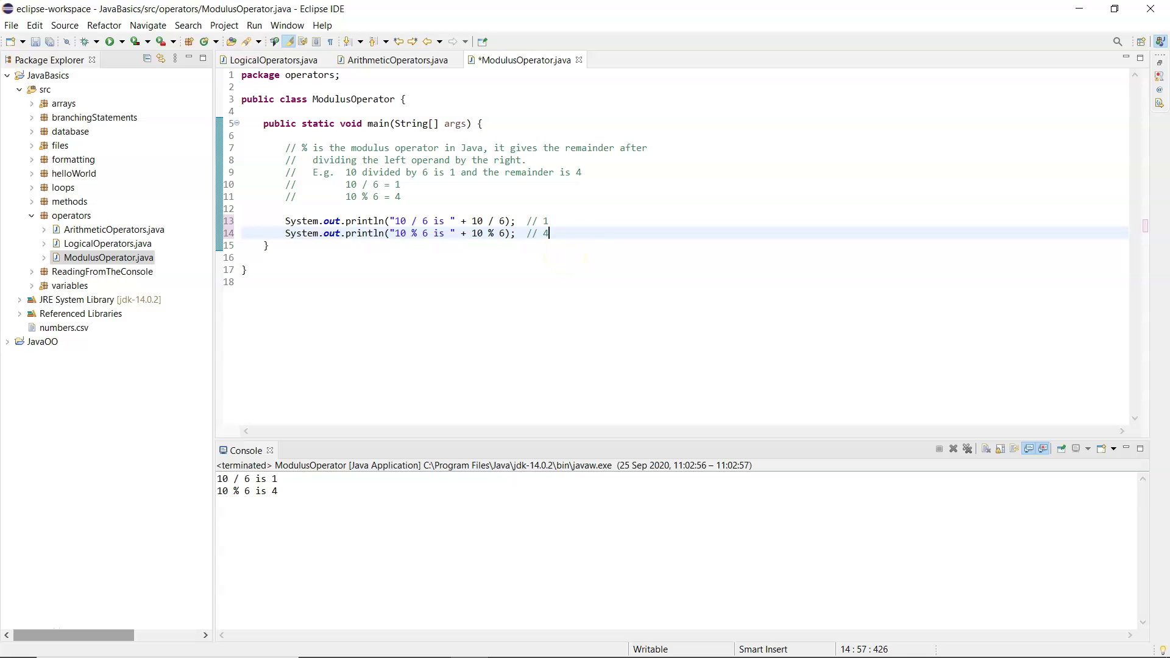
text(4)
key(ctrl+s)
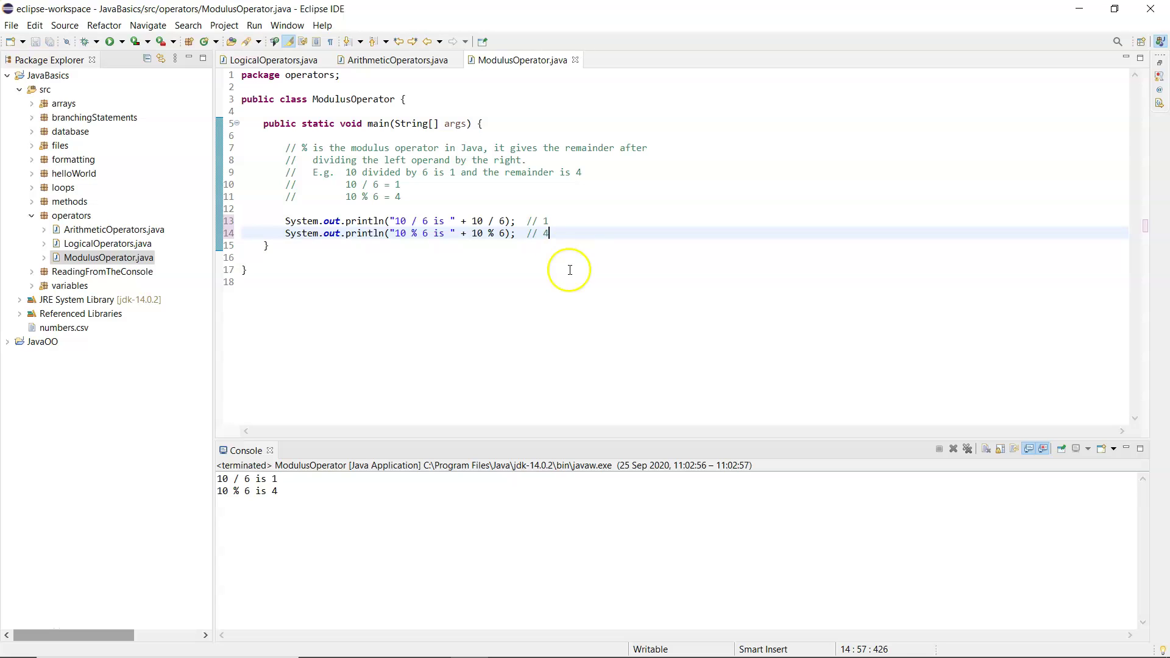